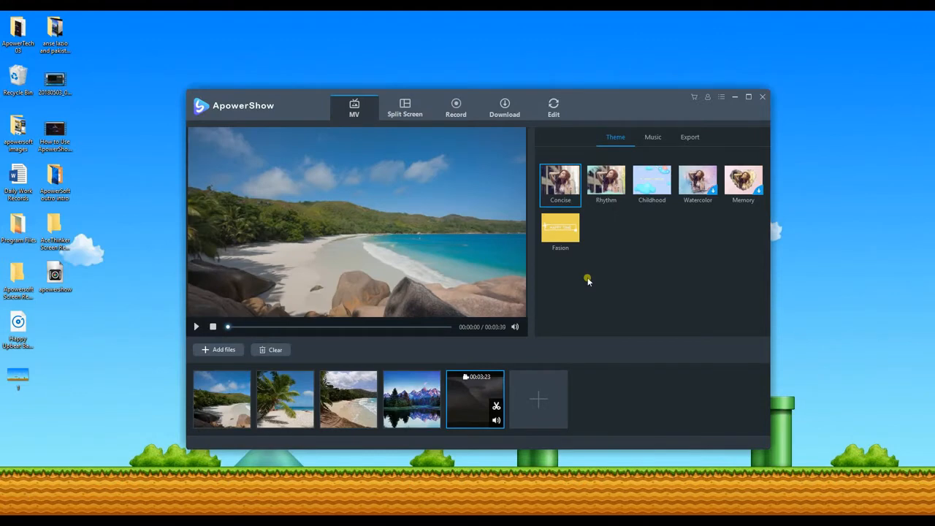
# Trim both ends of the Pakistan mountain video clip, keeping a middle section with a duration of 00:01:17
pyautogui.click(498, 413)
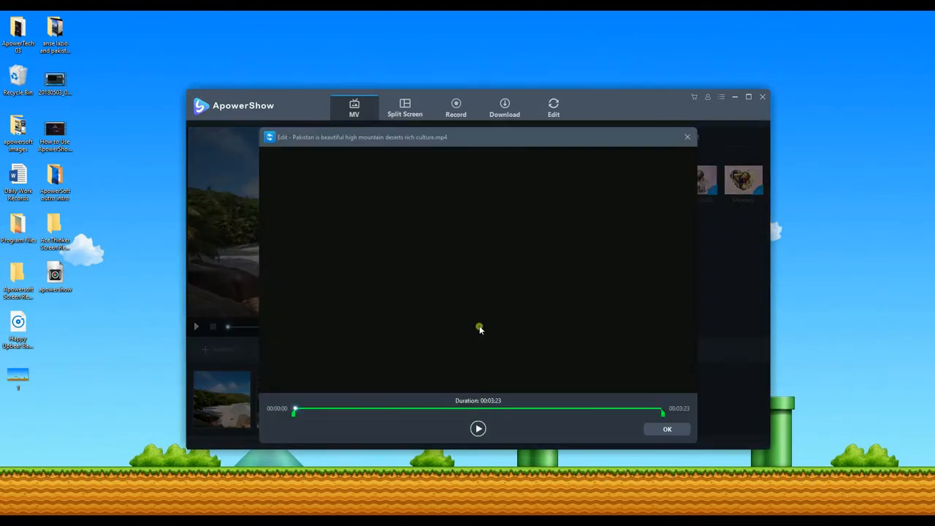
pyautogui.moveTo(298, 414); pyautogui.dragTo(374, 414)
pyautogui.moveTo(664, 413); pyautogui.dragTo(517, 413)
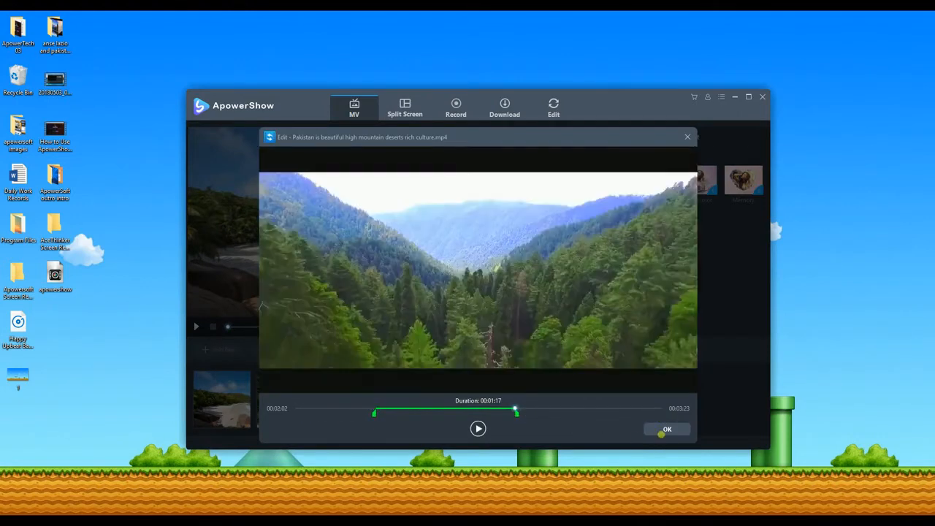
pyautogui.click(664, 431)
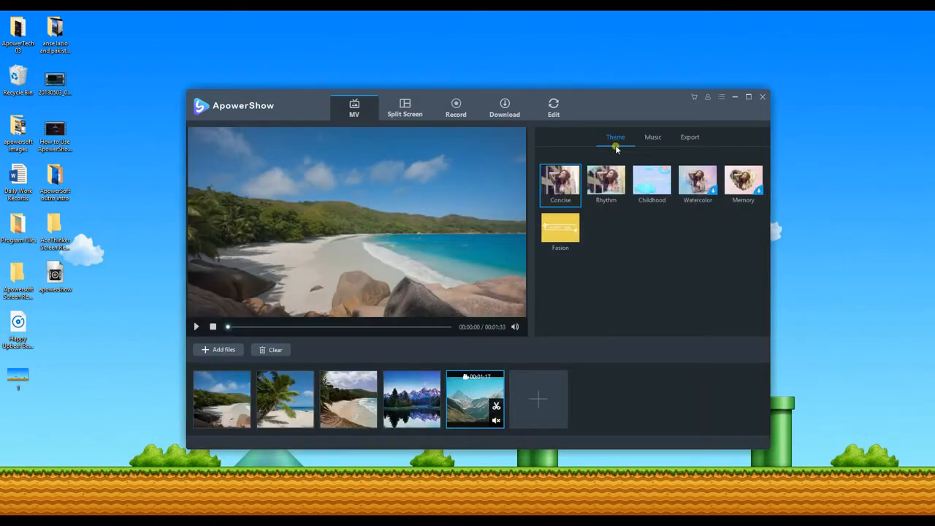
# Try the Rhythm theme in the preview, and replace it with the Fasion theme, playing a few seconds to check it
pyautogui.click(605, 193)
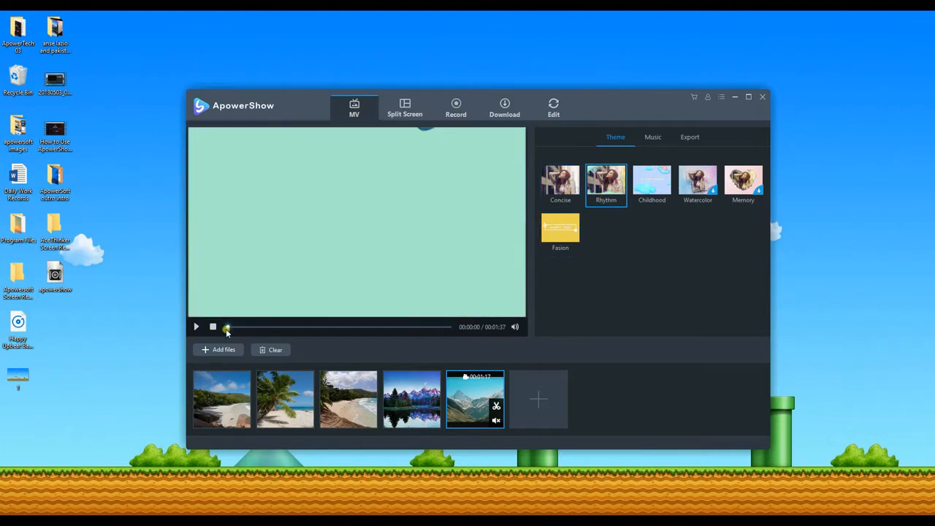
pyautogui.click(197, 326)
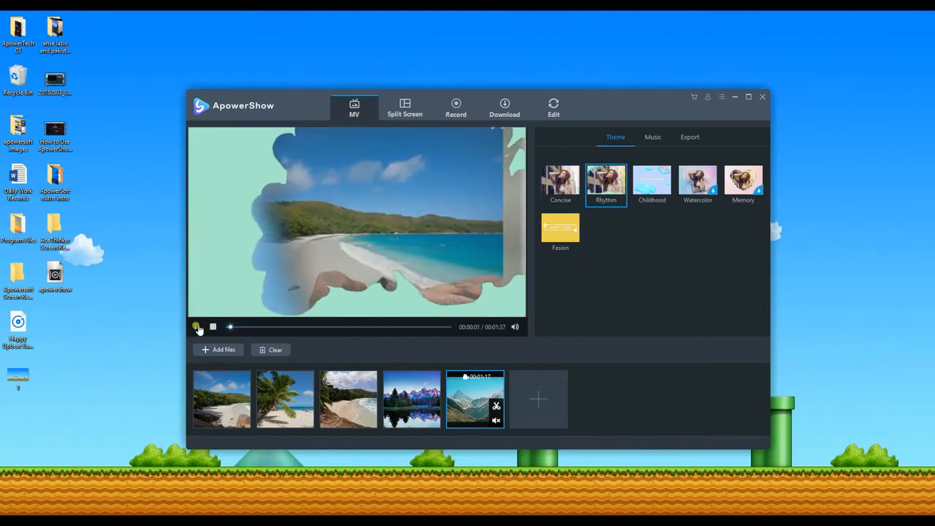
pyautogui.click(559, 235)
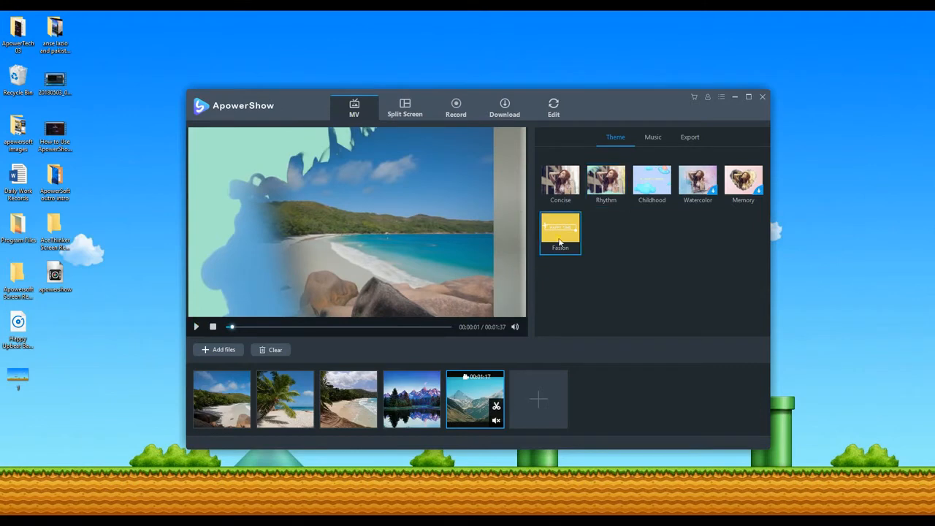
pyautogui.click(198, 327)
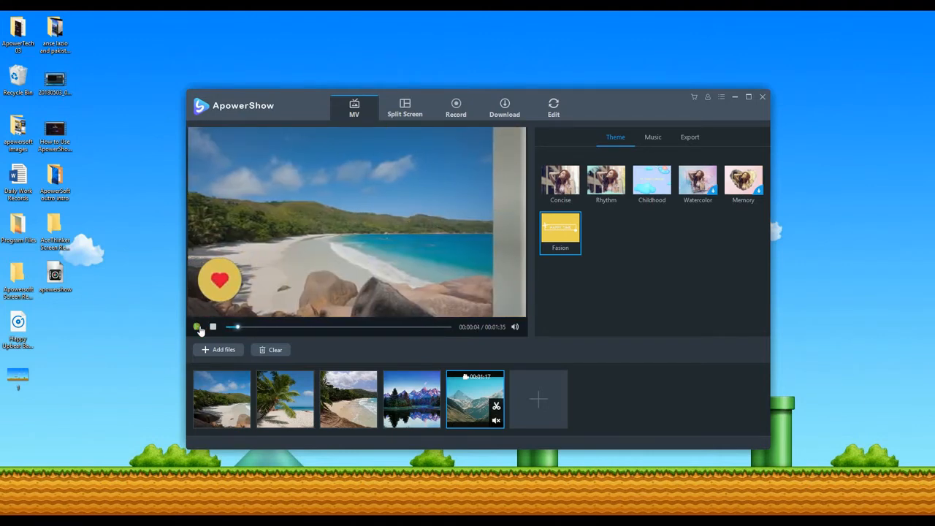
# Add the Happy Upbeat Background Music file from the desktop as the soundtrack and preview the video with it
pyautogui.click(660, 138)
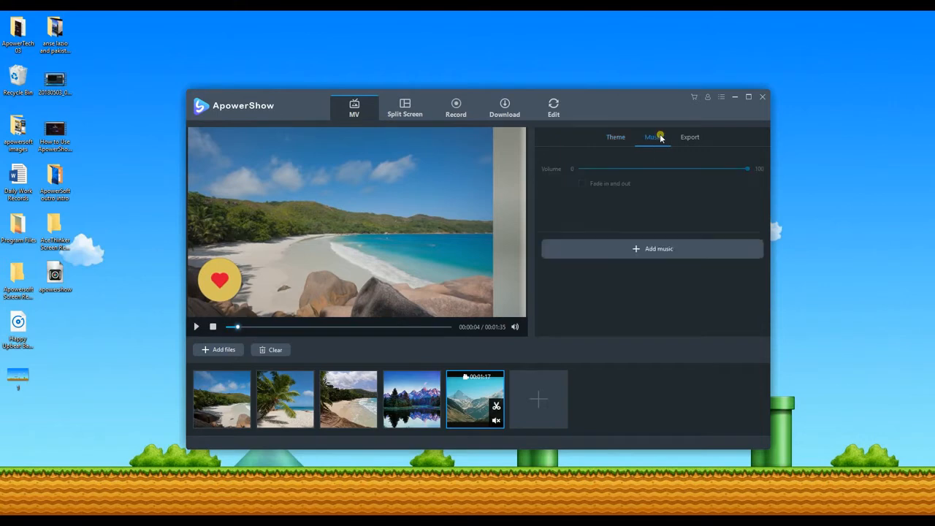
pyautogui.click(645, 253)
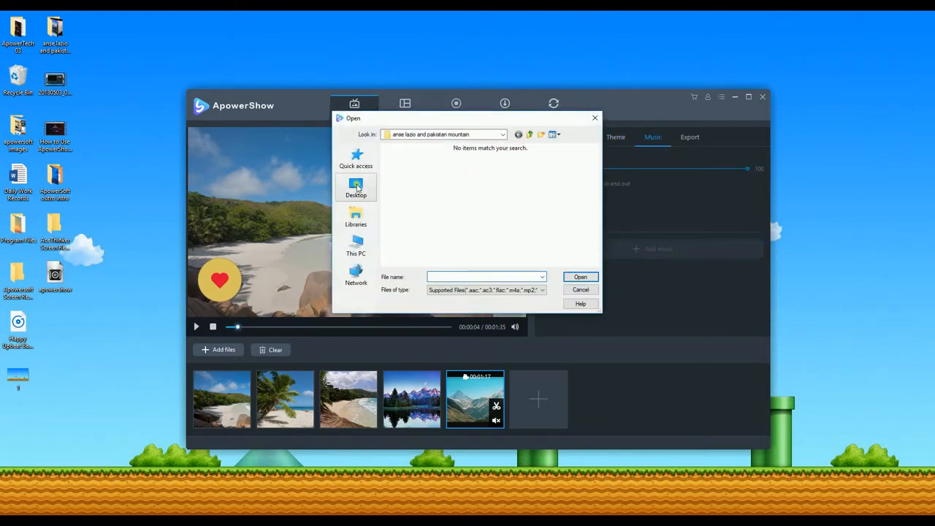
pyautogui.click(356, 187)
pyautogui.scroll(-5, 475, 212)
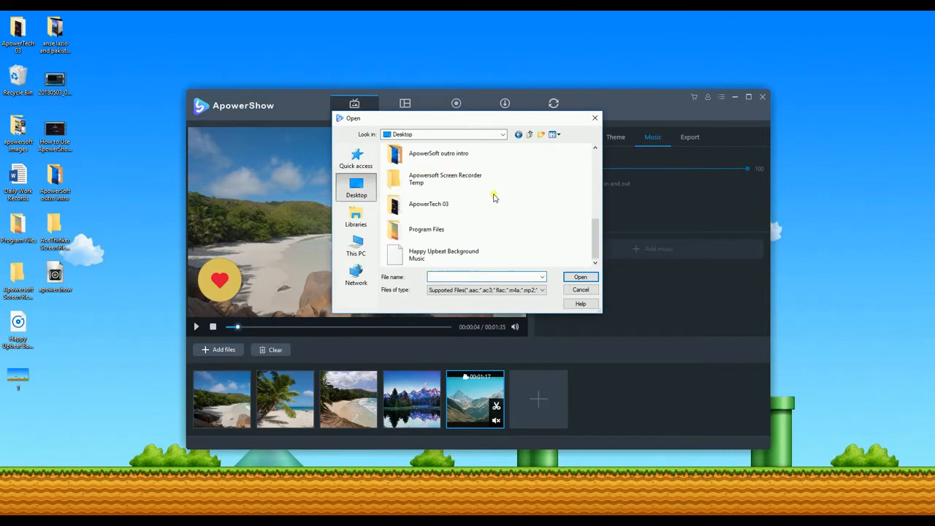
pyautogui.click(441, 256)
pyautogui.click(581, 277)
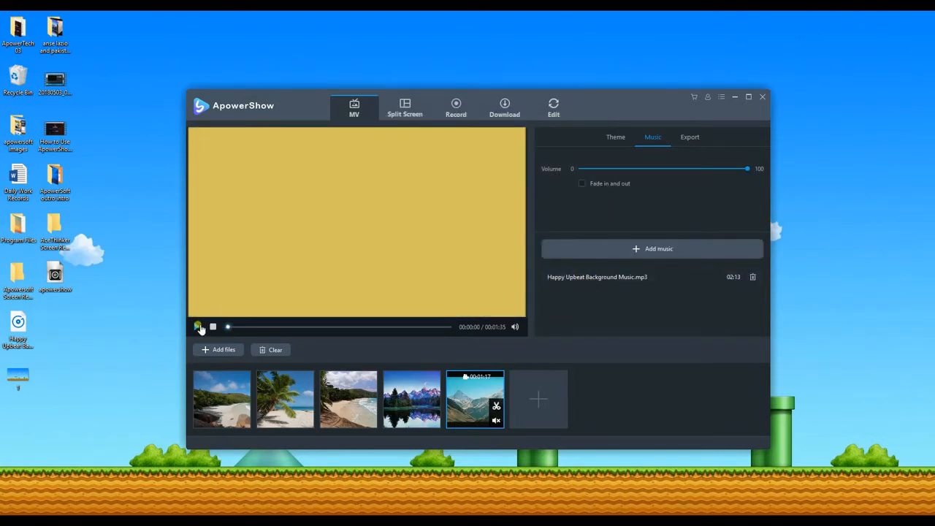
pyautogui.click(198, 327)
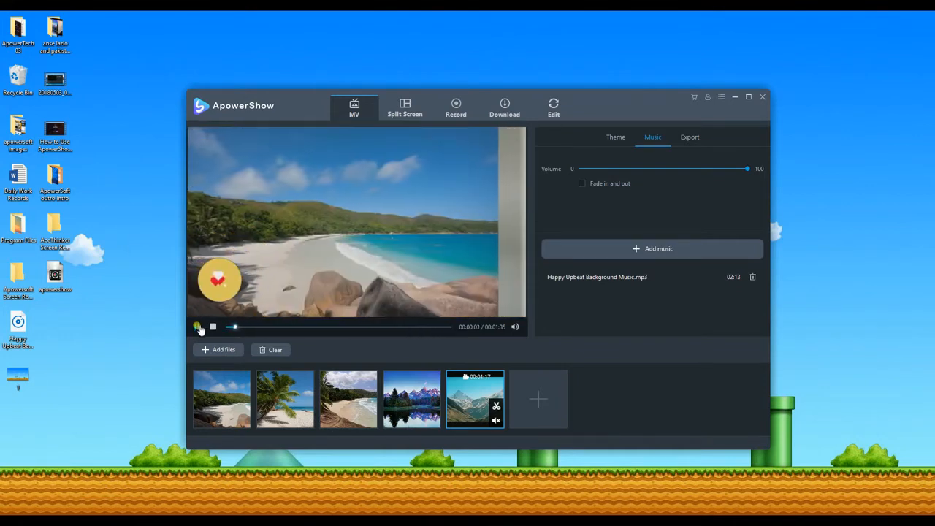
pyautogui.click(198, 327)
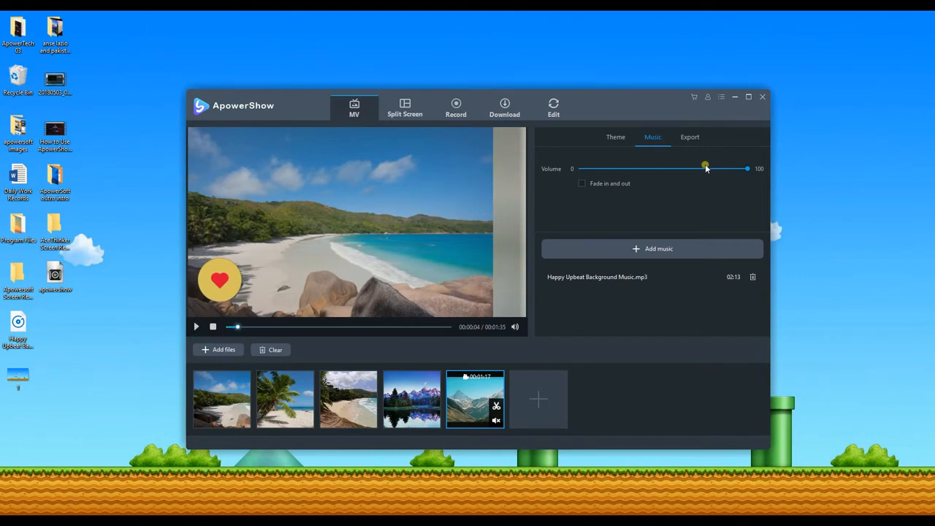
# Export the video at 1080P as an MP4 file to the desktop, keeping the suggested file name
pyautogui.click(699, 139)
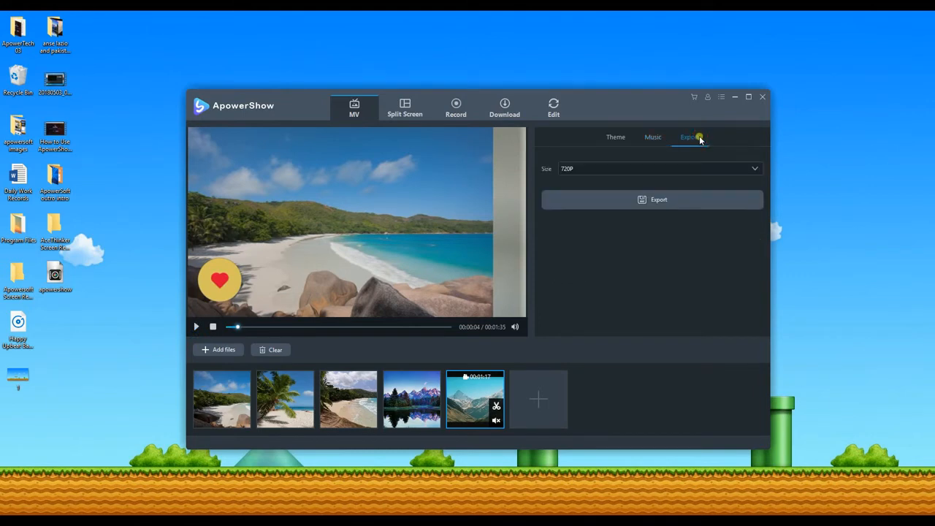
pyautogui.click(628, 171)
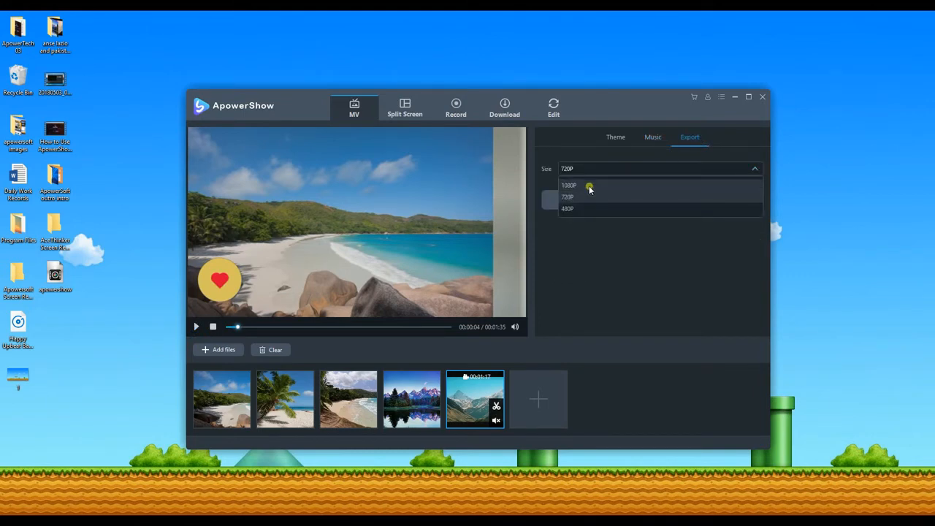
pyautogui.click(591, 192)
pyautogui.click(628, 205)
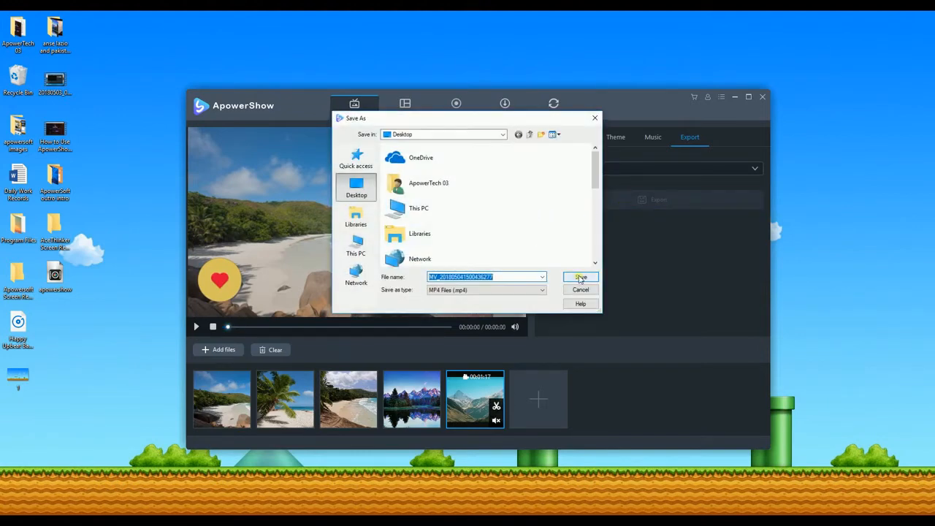
pyautogui.click(581, 277)
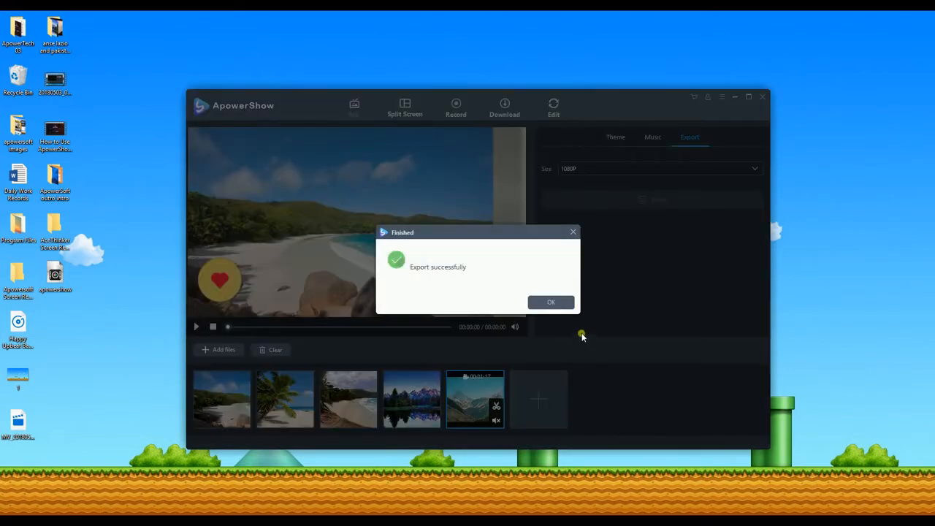
pyautogui.click(549, 302)
# Open the exported MV video from its folder to watch it, and close the player and the folder
pyautogui.rightClick(319, 284)
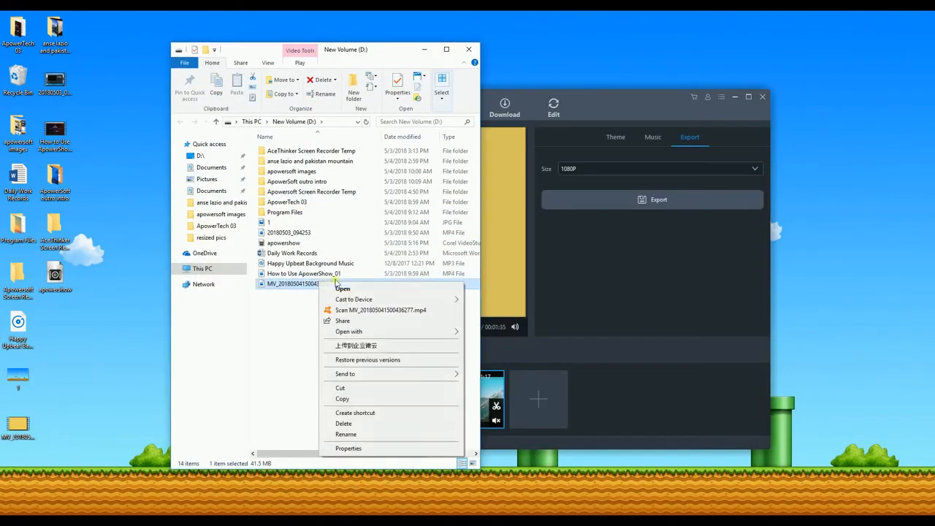
pyautogui.click(355, 288)
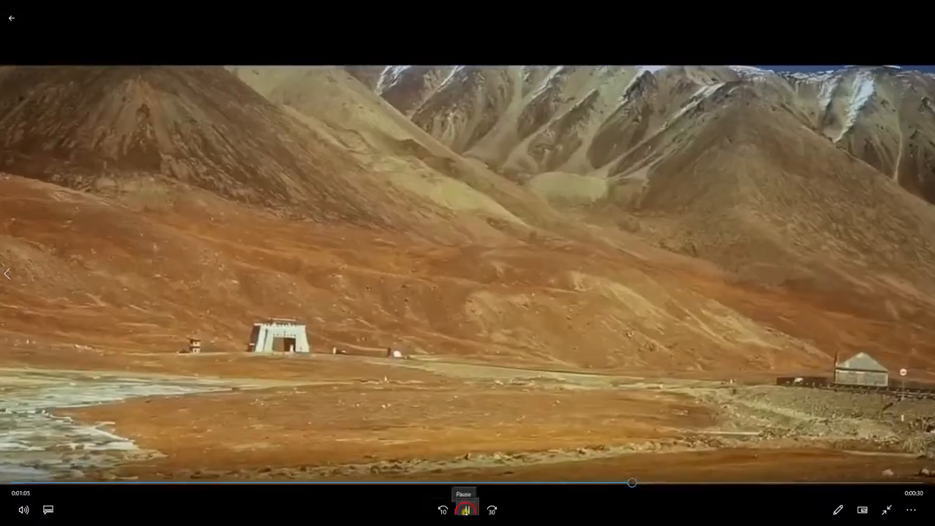
pyautogui.click(466, 512)
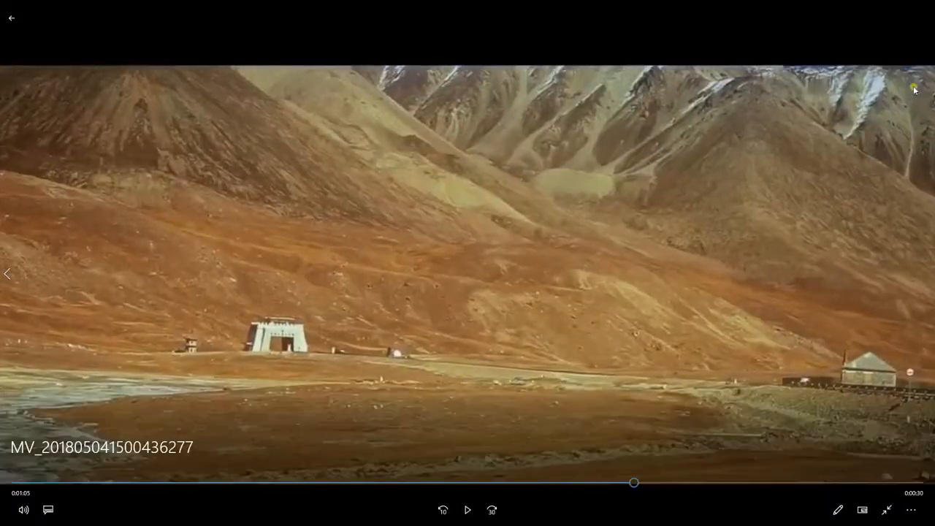
pyautogui.click(932, 14)
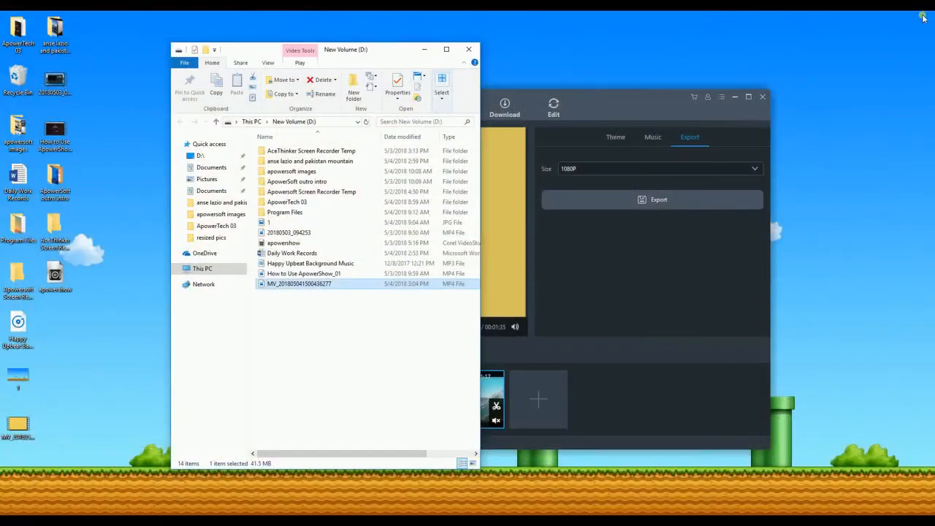
pyautogui.click(472, 52)
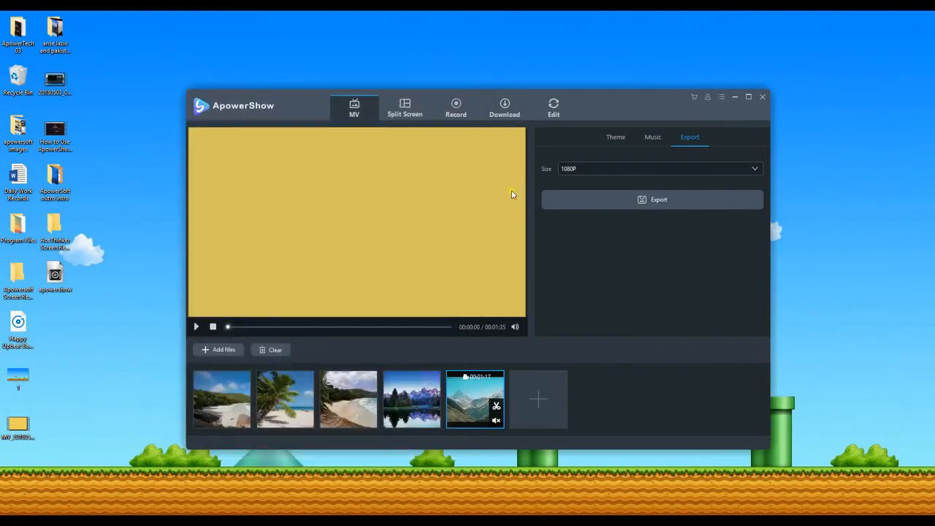
# Switch to Split Screen mode, check the aspect ratio options, and set the border to the thinnest line in light purple
pyautogui.click(426, 107)
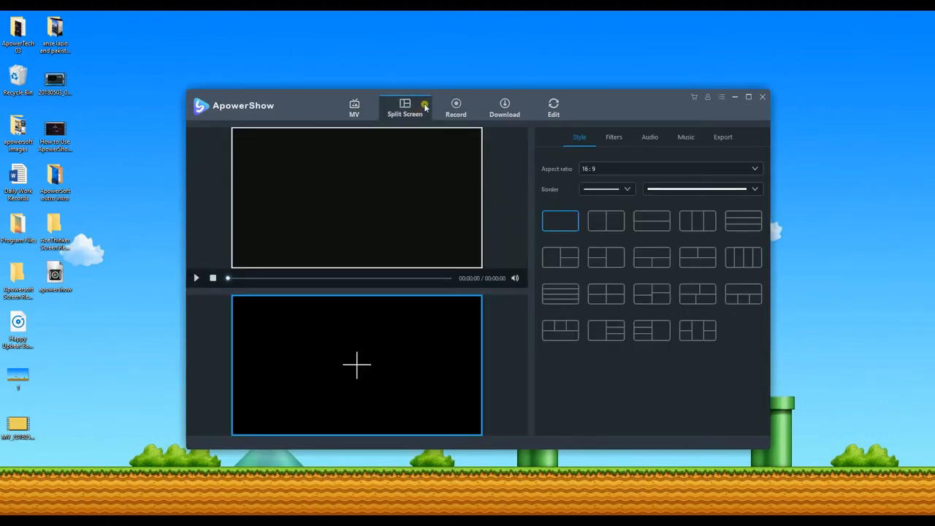
pyautogui.click(655, 169)
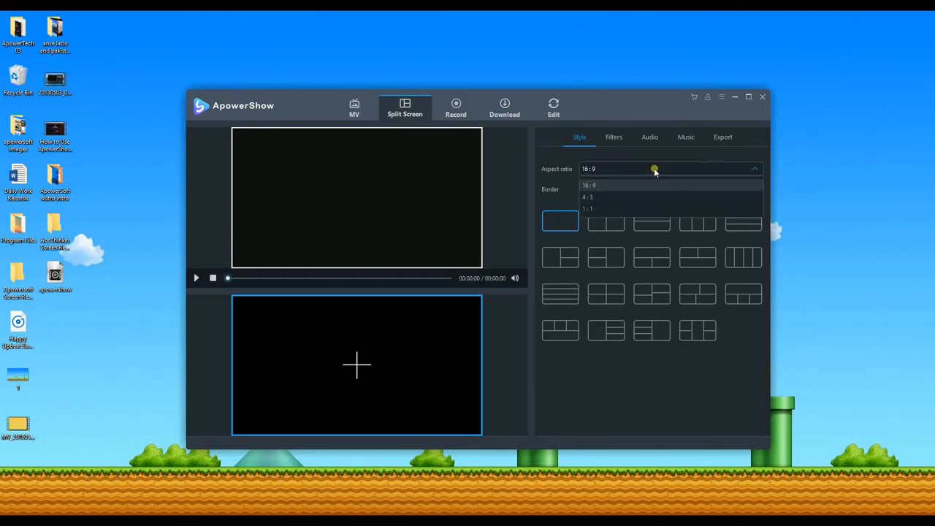
pyautogui.click(655, 169)
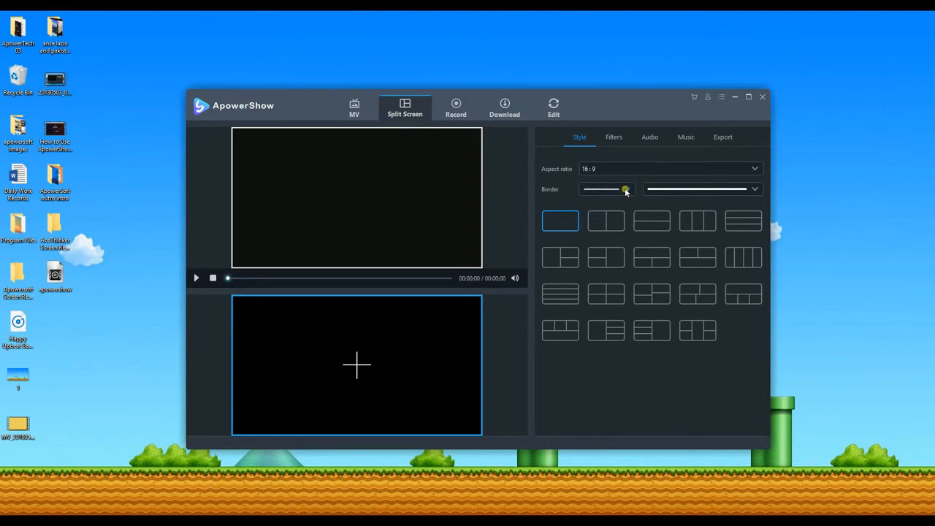
pyautogui.click(625, 190)
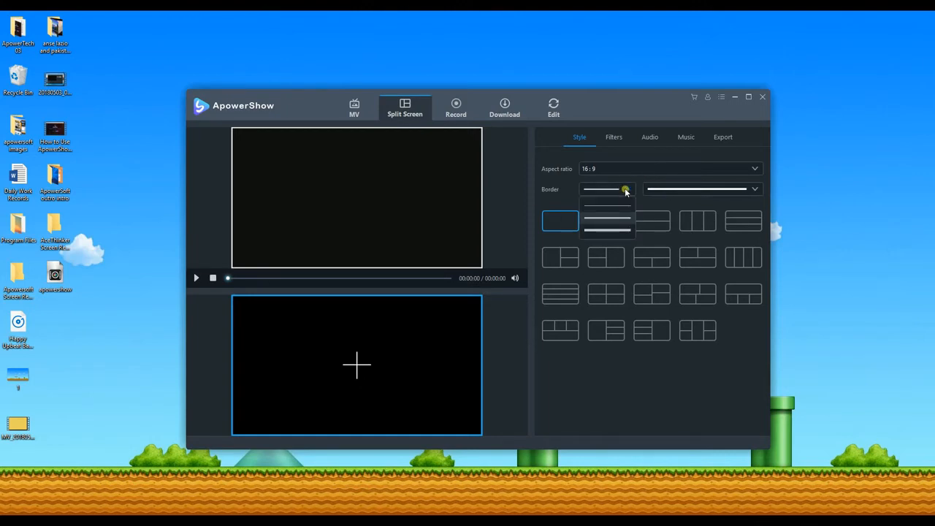
pyautogui.click(625, 206)
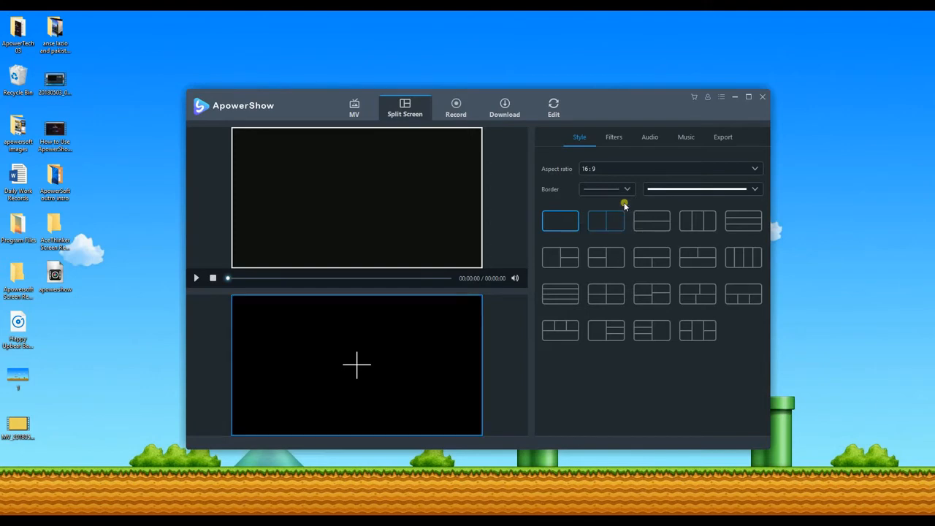
pyautogui.click(758, 190)
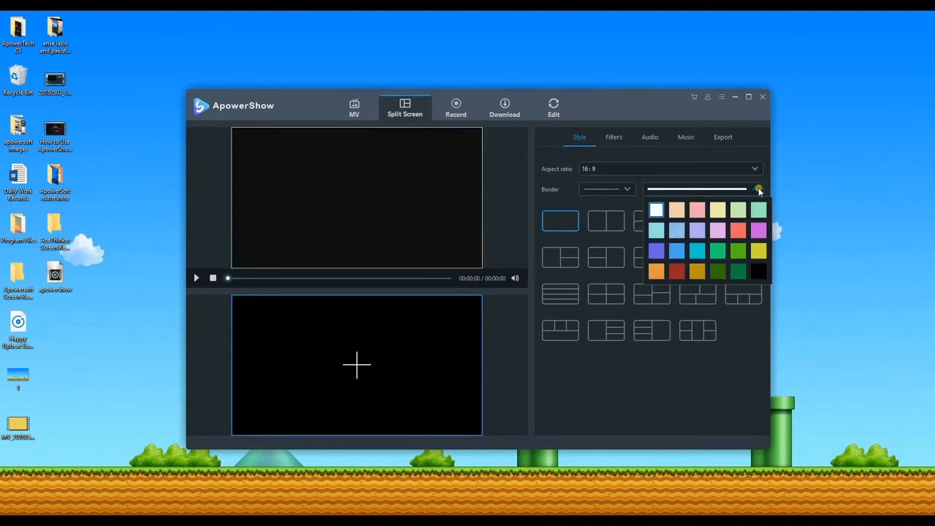
pyautogui.click(695, 232)
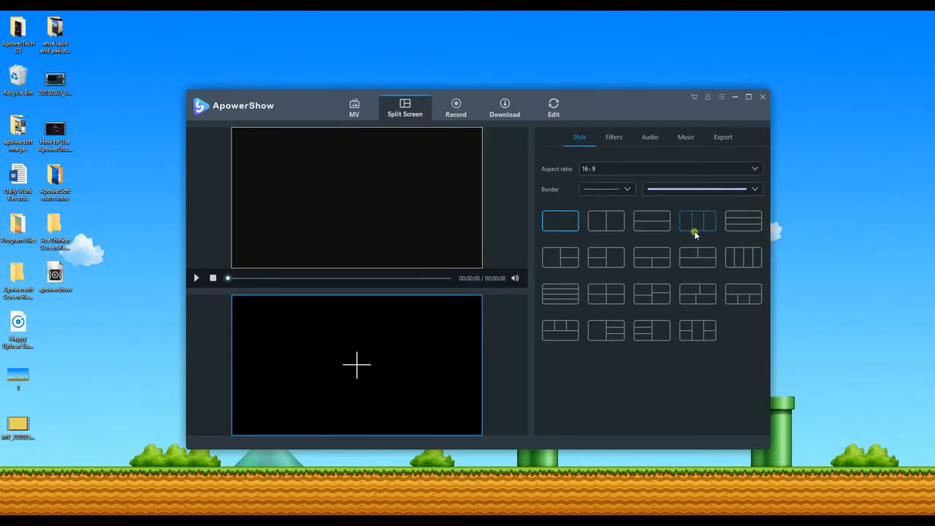
# Try several split-screen layouts and choose the one with two equal side-by-side panes
pyautogui.click(570, 221)
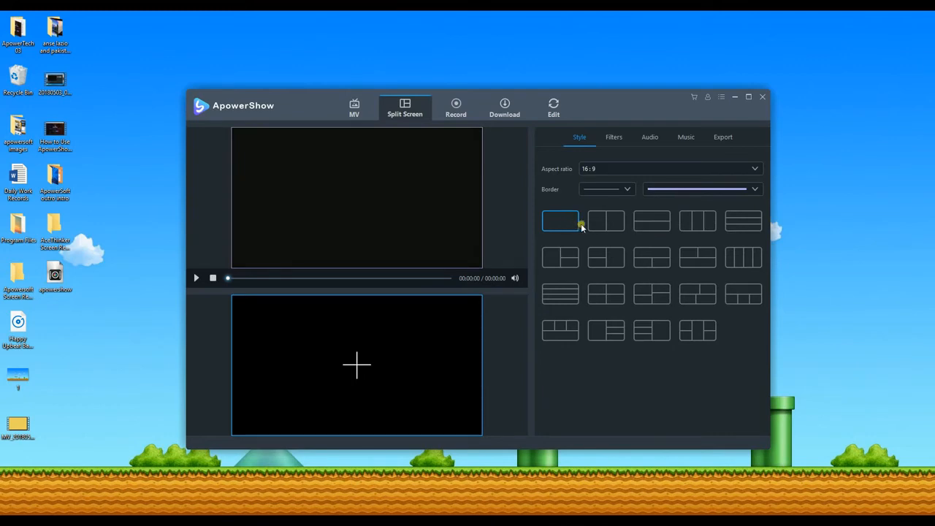
pyautogui.click(595, 221)
pyautogui.click(652, 224)
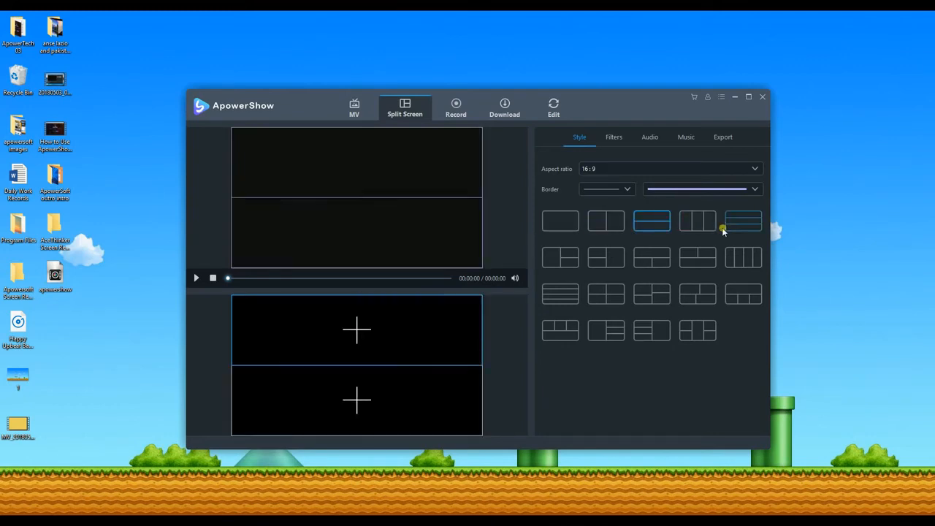
pyautogui.click(703, 223)
pyautogui.click(744, 226)
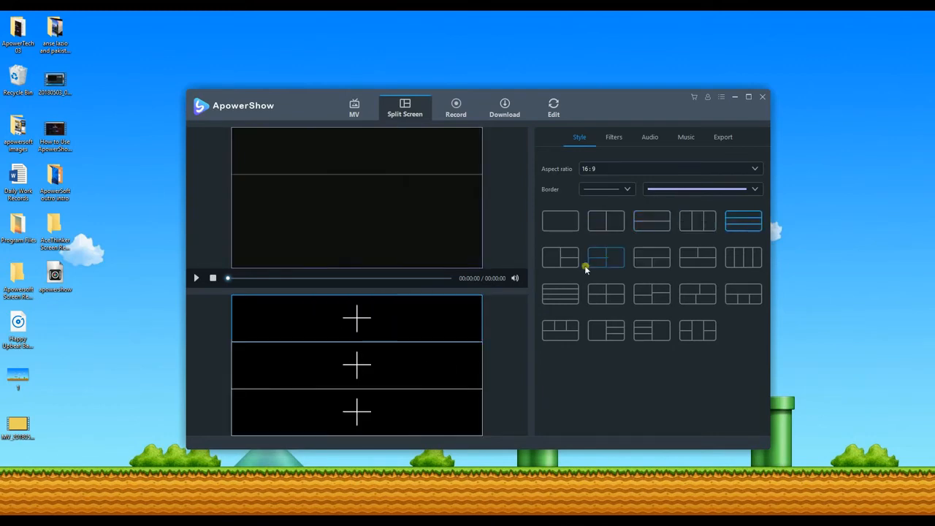
pyautogui.click(561, 258)
pyautogui.click(612, 226)
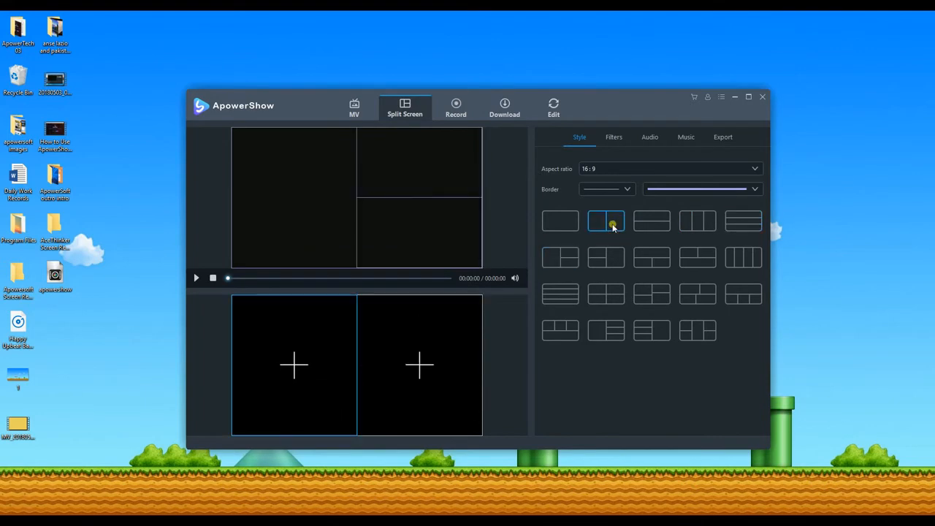
# Load the video "Anse Lazio - najlepša plaža na svetu" into the left pane of the split-screen layout
pyautogui.click(300, 374)
pyautogui.click(407, 182)
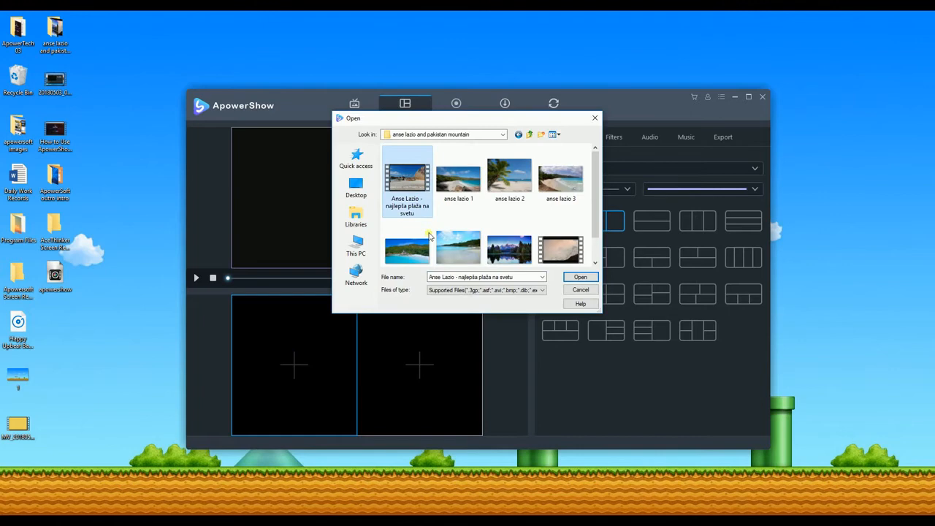
pyautogui.click(580, 277)
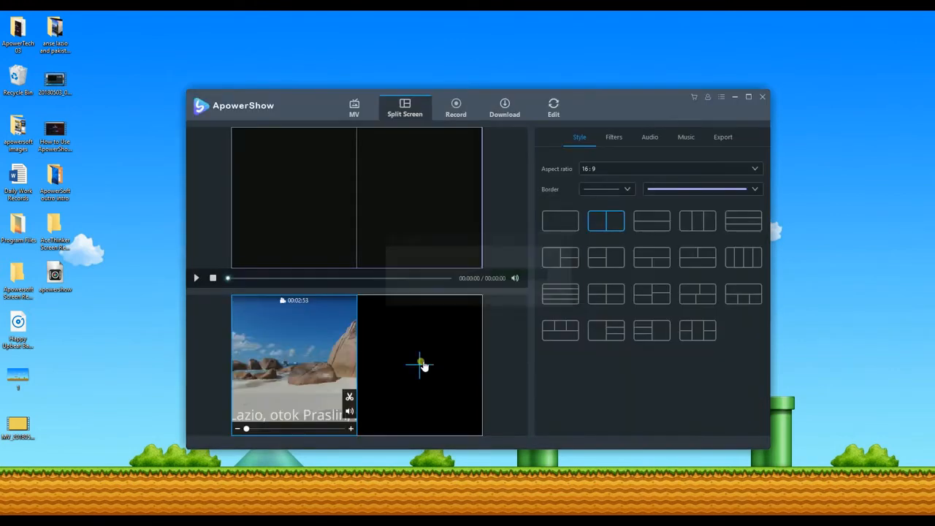
# Load the video "Pakistan is beautiful high mountain deserts rich culture" into the empty right pane and preview the split-screen video
pyautogui.click(420, 366)
pyautogui.scroll(-1, 497, 219)
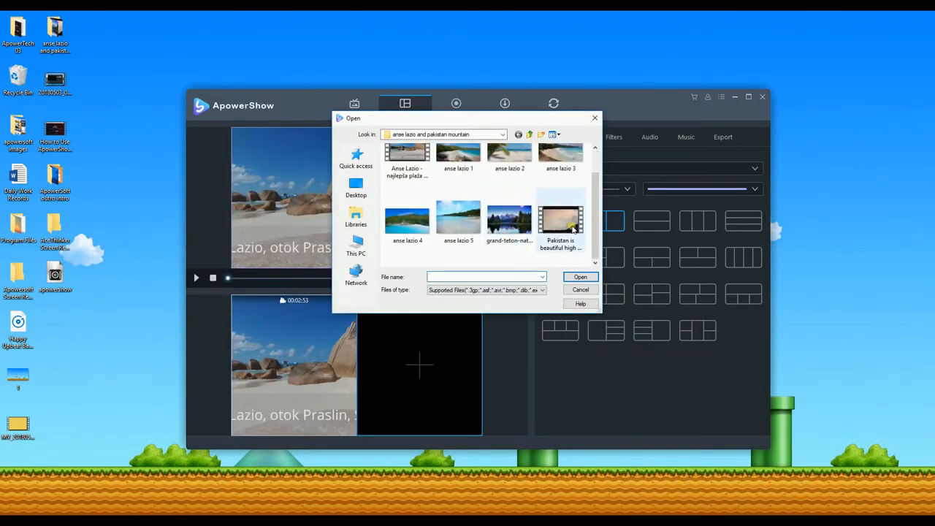
pyautogui.click(579, 254)
pyautogui.click(581, 278)
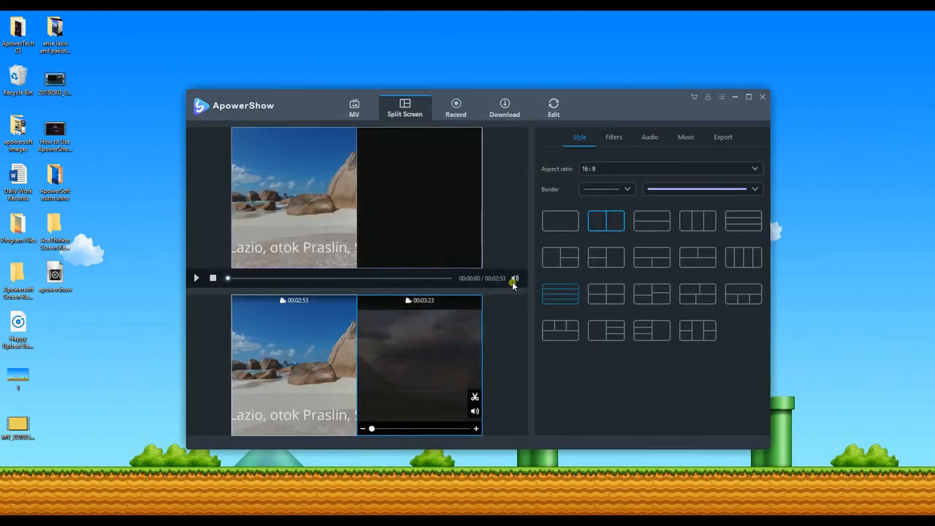
pyautogui.click(197, 279)
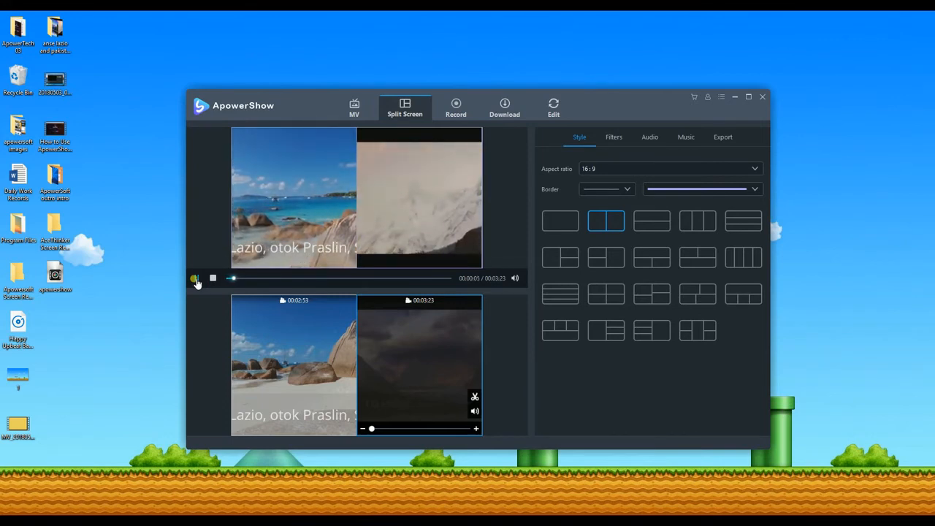
# Try the Sepia, Black & White, Vertigo and RGB noise filters on the split-screen video, and set the filter back to None
pyautogui.click(620, 139)
pyautogui.click(609, 182)
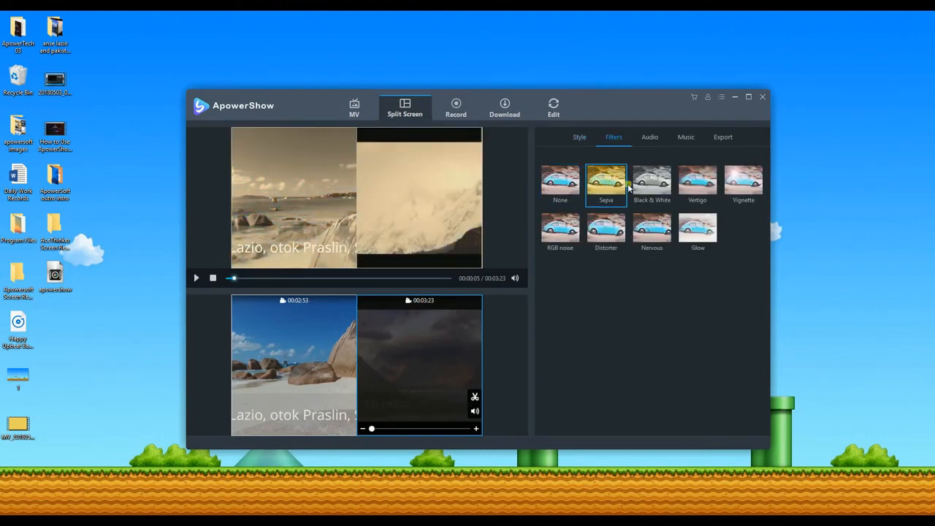
pyautogui.click(654, 188)
pyautogui.click(696, 191)
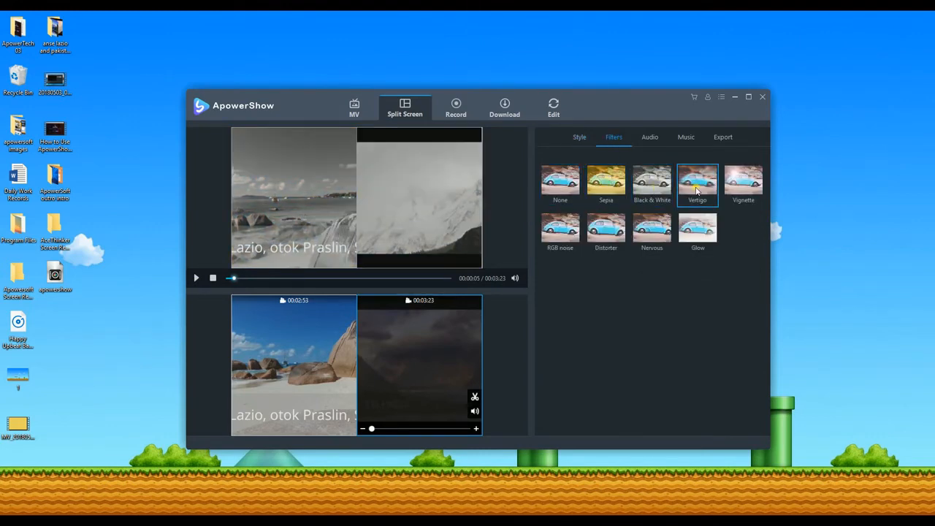
pyautogui.click(567, 228)
pyautogui.click(563, 189)
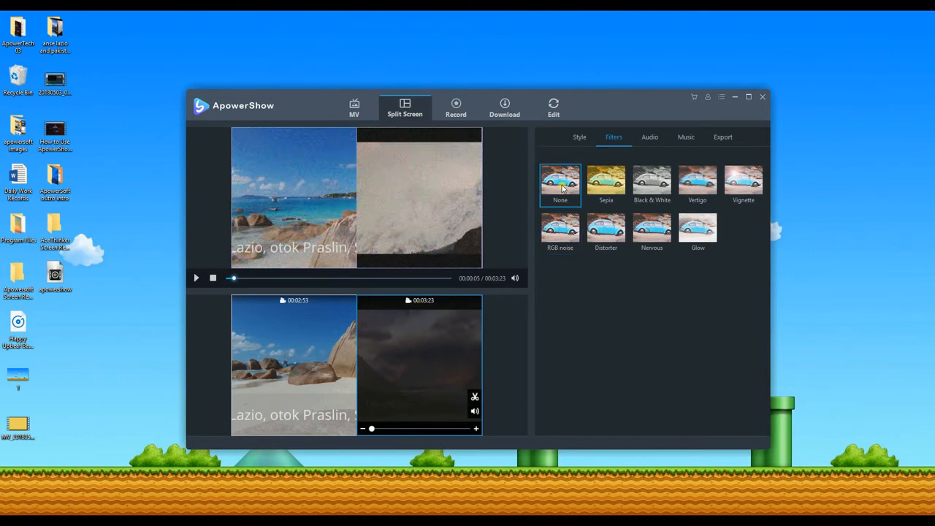
# Examine the volume and fade settings for the video's audio and the options for adding background music
pyautogui.click(646, 138)
pyautogui.moveTo(750, 171)
pyautogui.mouseDown()
pyautogui.moveTo(664, 174)
pyautogui.moveTo(758, 171)
pyautogui.mouseUp()
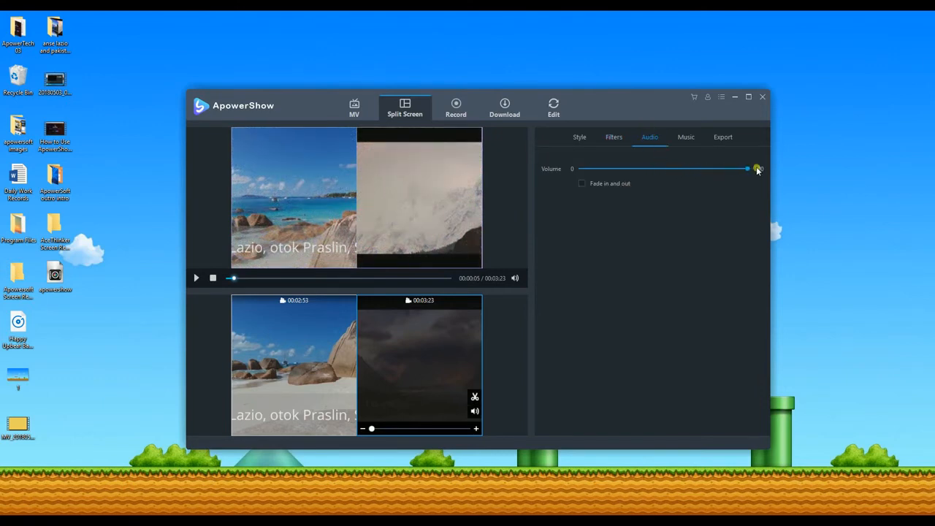
pyautogui.click(687, 137)
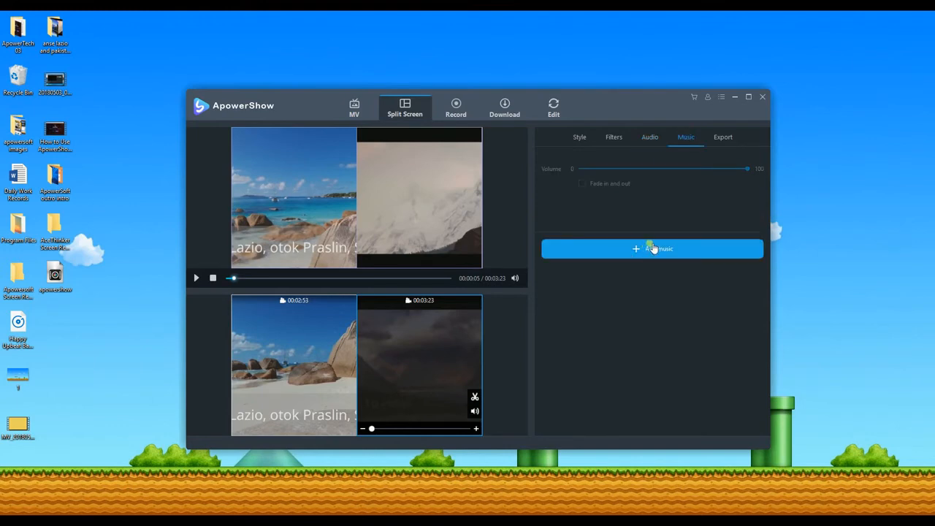
# Export the split-screen video as an MP4 file at 1080P into the "anse lazio and pakistan mountain" folder
pyautogui.click(721, 139)
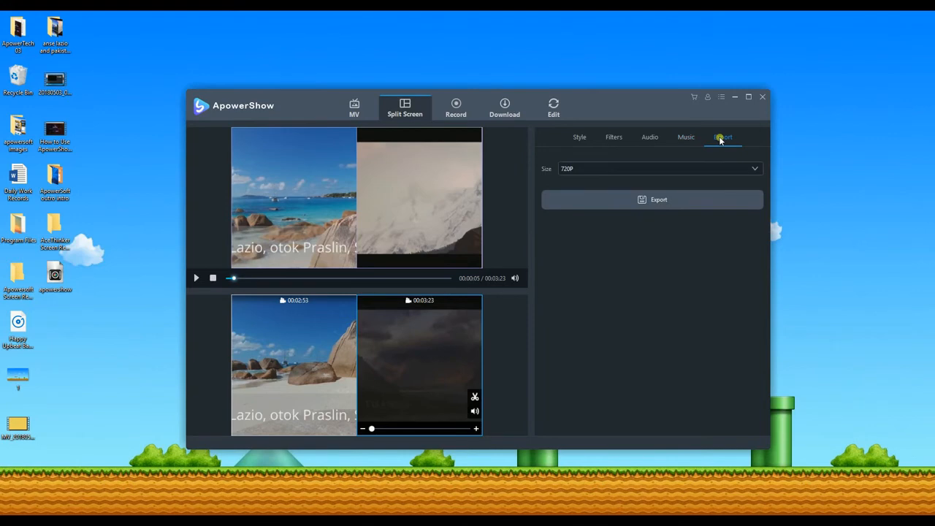
pyautogui.click(583, 173)
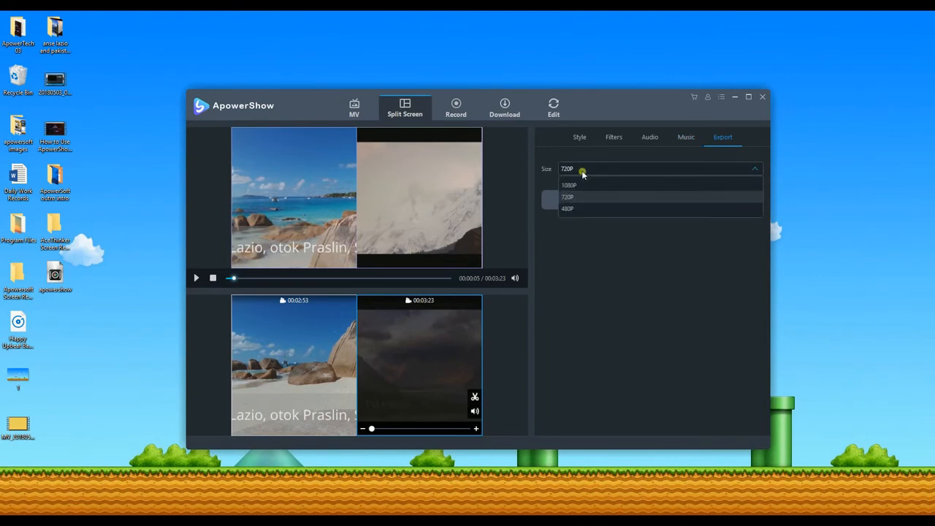
pyautogui.click(581, 183)
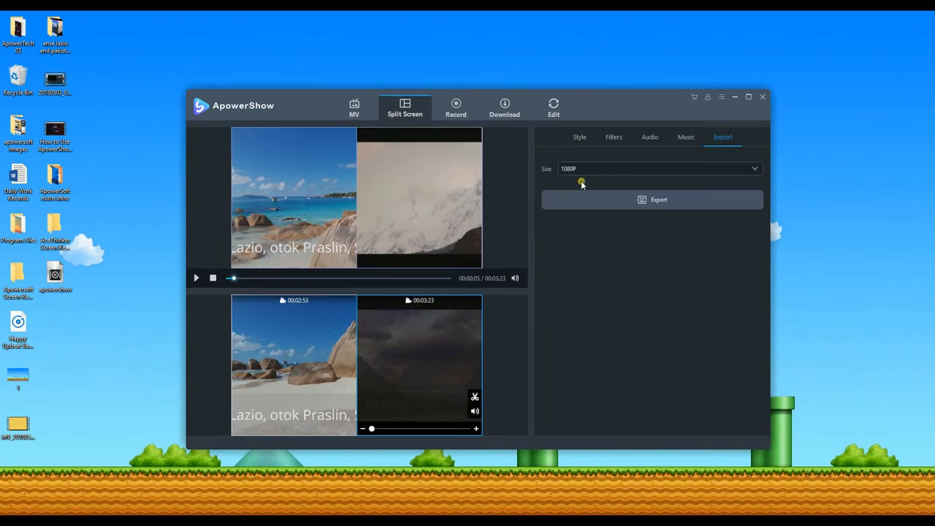
pyautogui.click(657, 201)
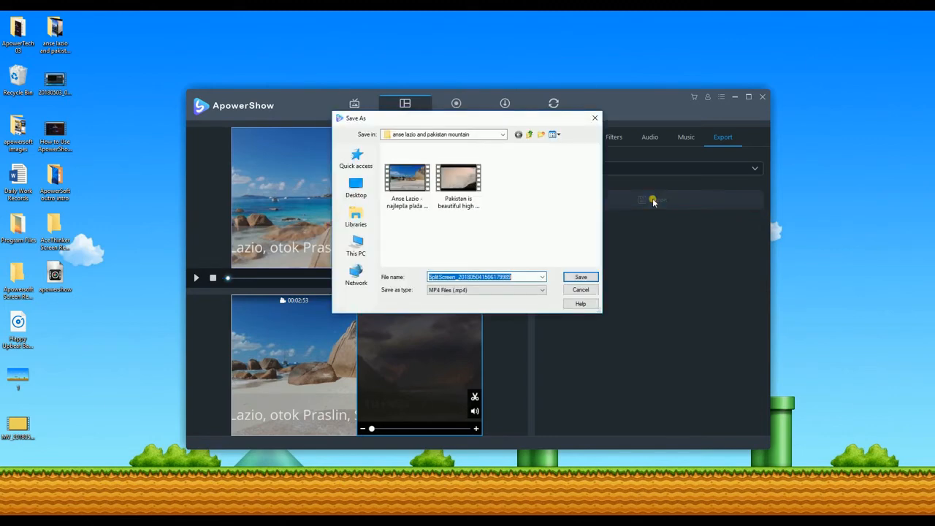
pyautogui.click(593, 273)
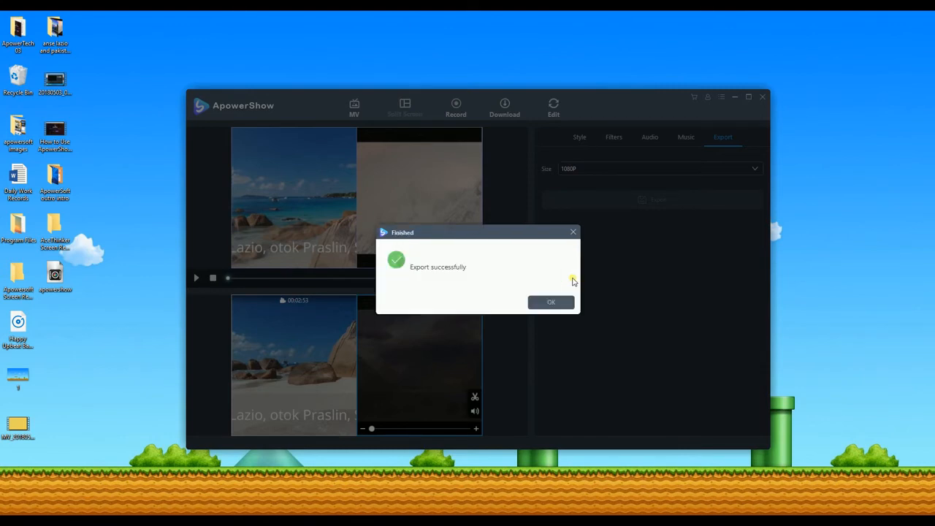
pyautogui.click(562, 302)
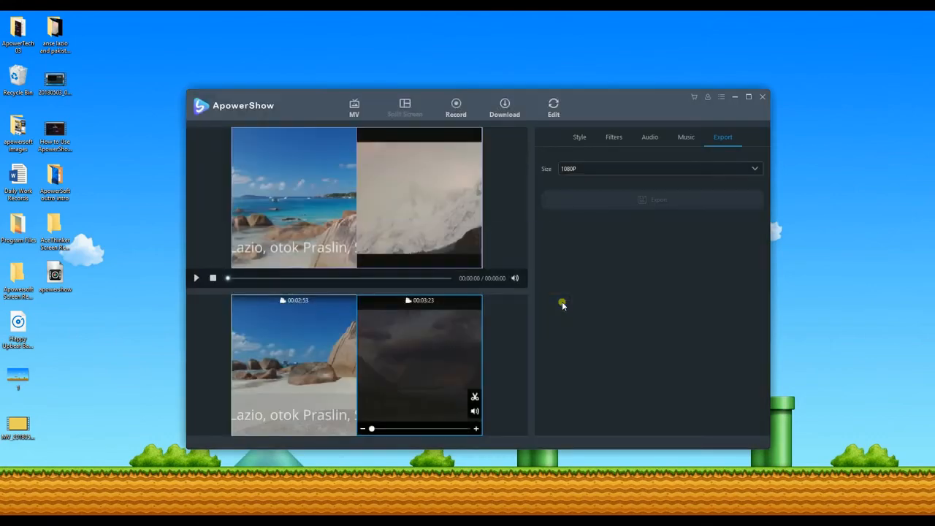
# Open the exported split-screen video from its folder to watch it, and close the player and the folder
pyautogui.rightClick(274, 283)
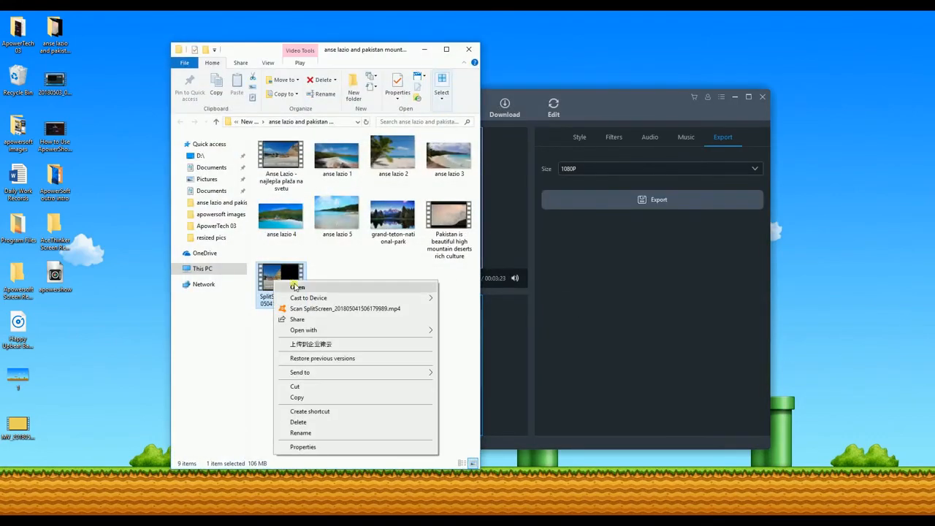
pyautogui.click(296, 286)
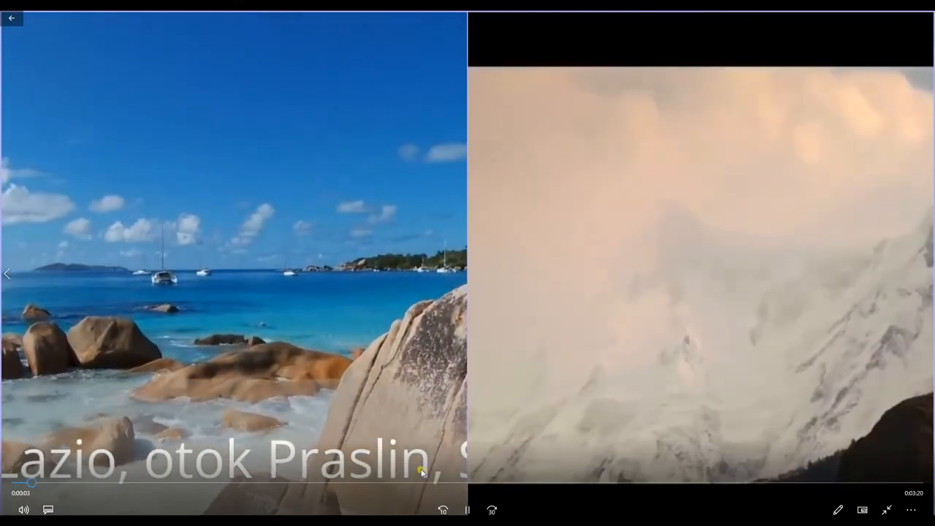
pyautogui.click(468, 509)
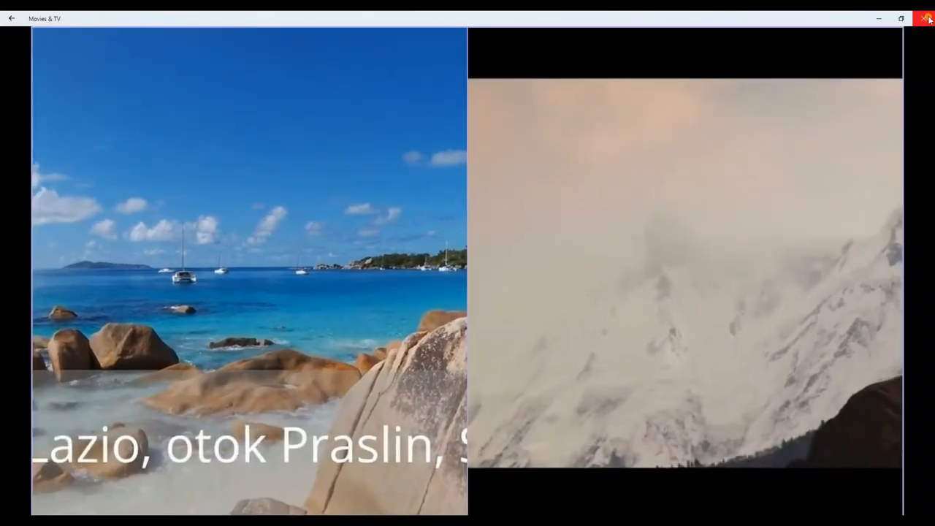
pyautogui.click(927, 18)
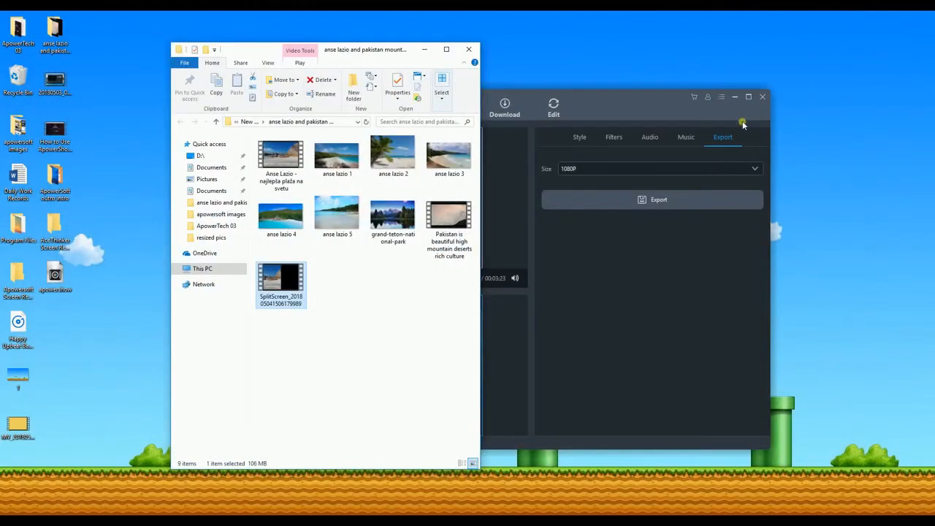
pyautogui.click(469, 49)
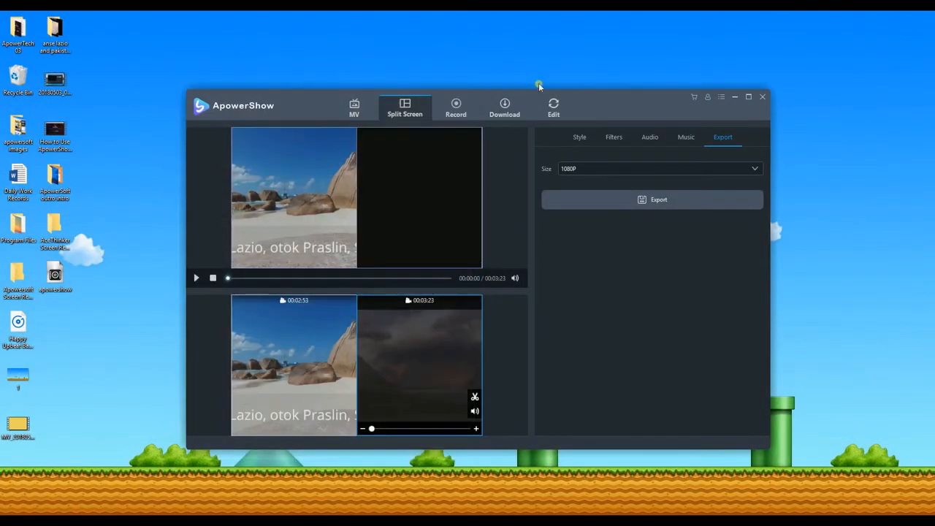
# Look over the Record, Download and Edit modes, including the recording options and the output format profiles for conversion
pyautogui.click(468, 116)
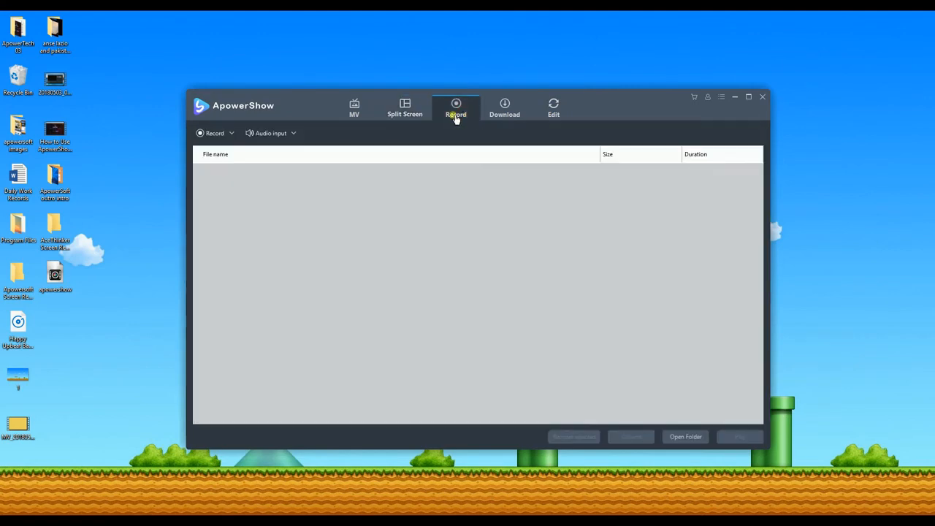
pyautogui.click(231, 134)
pyautogui.click(522, 111)
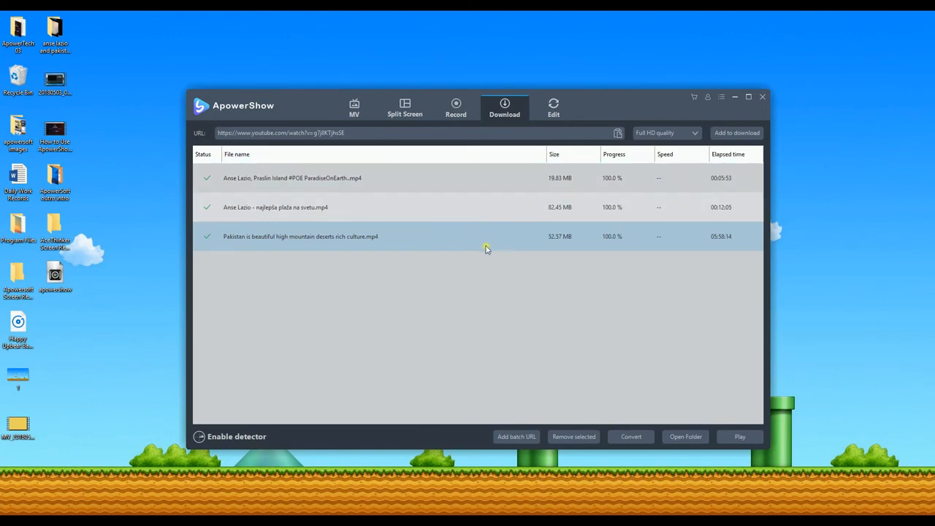
pyautogui.click(548, 111)
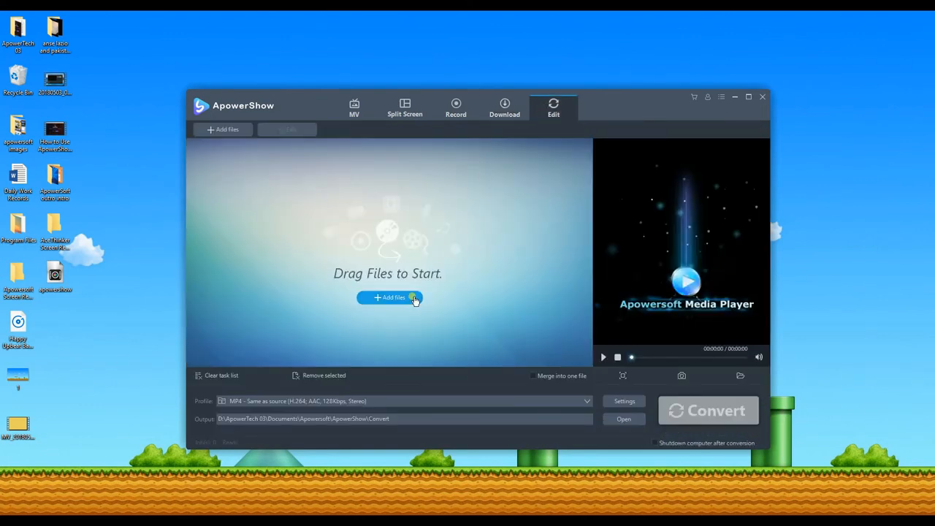
pyautogui.click(341, 404)
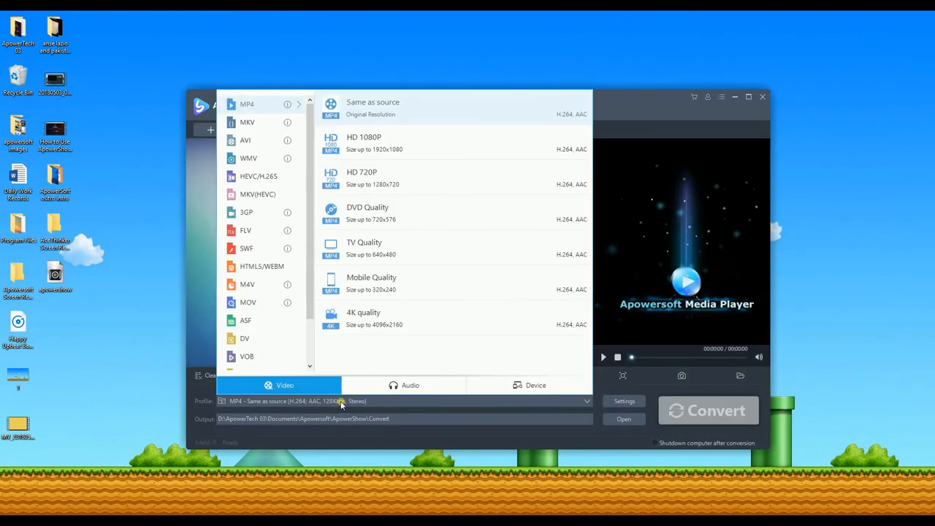